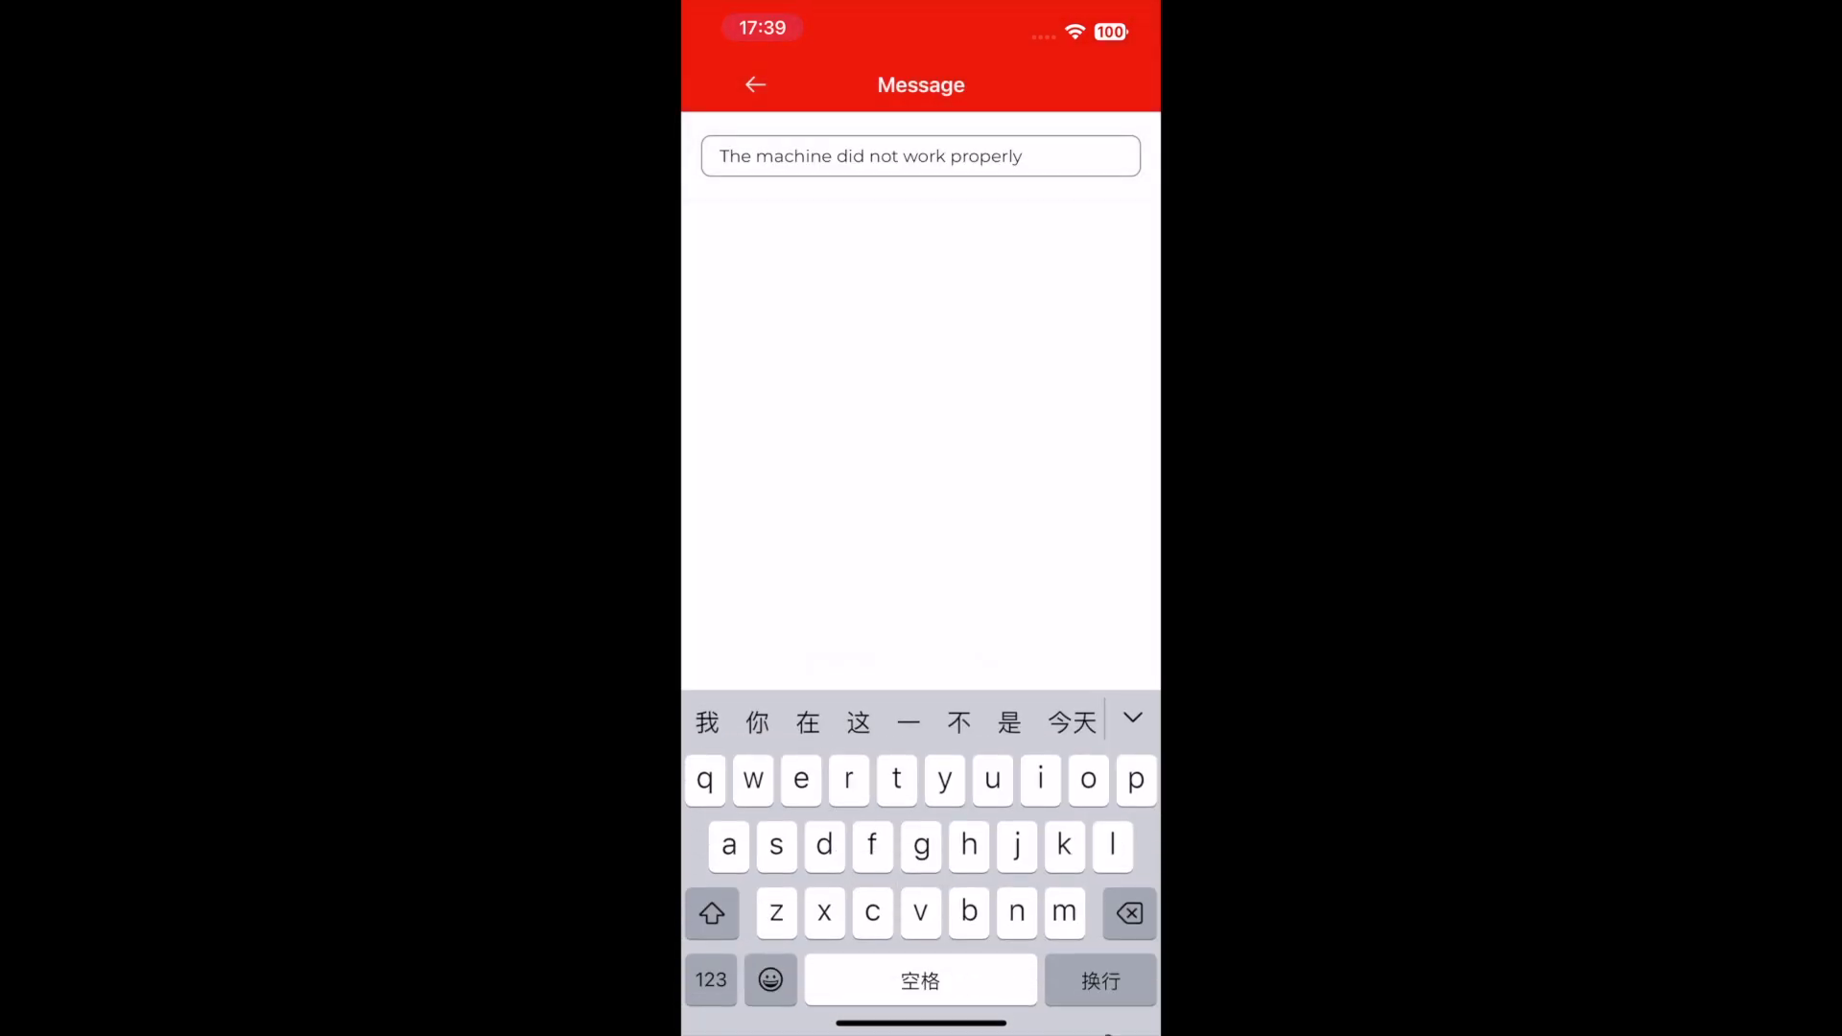
{"action": "type", "text": "did not open."}
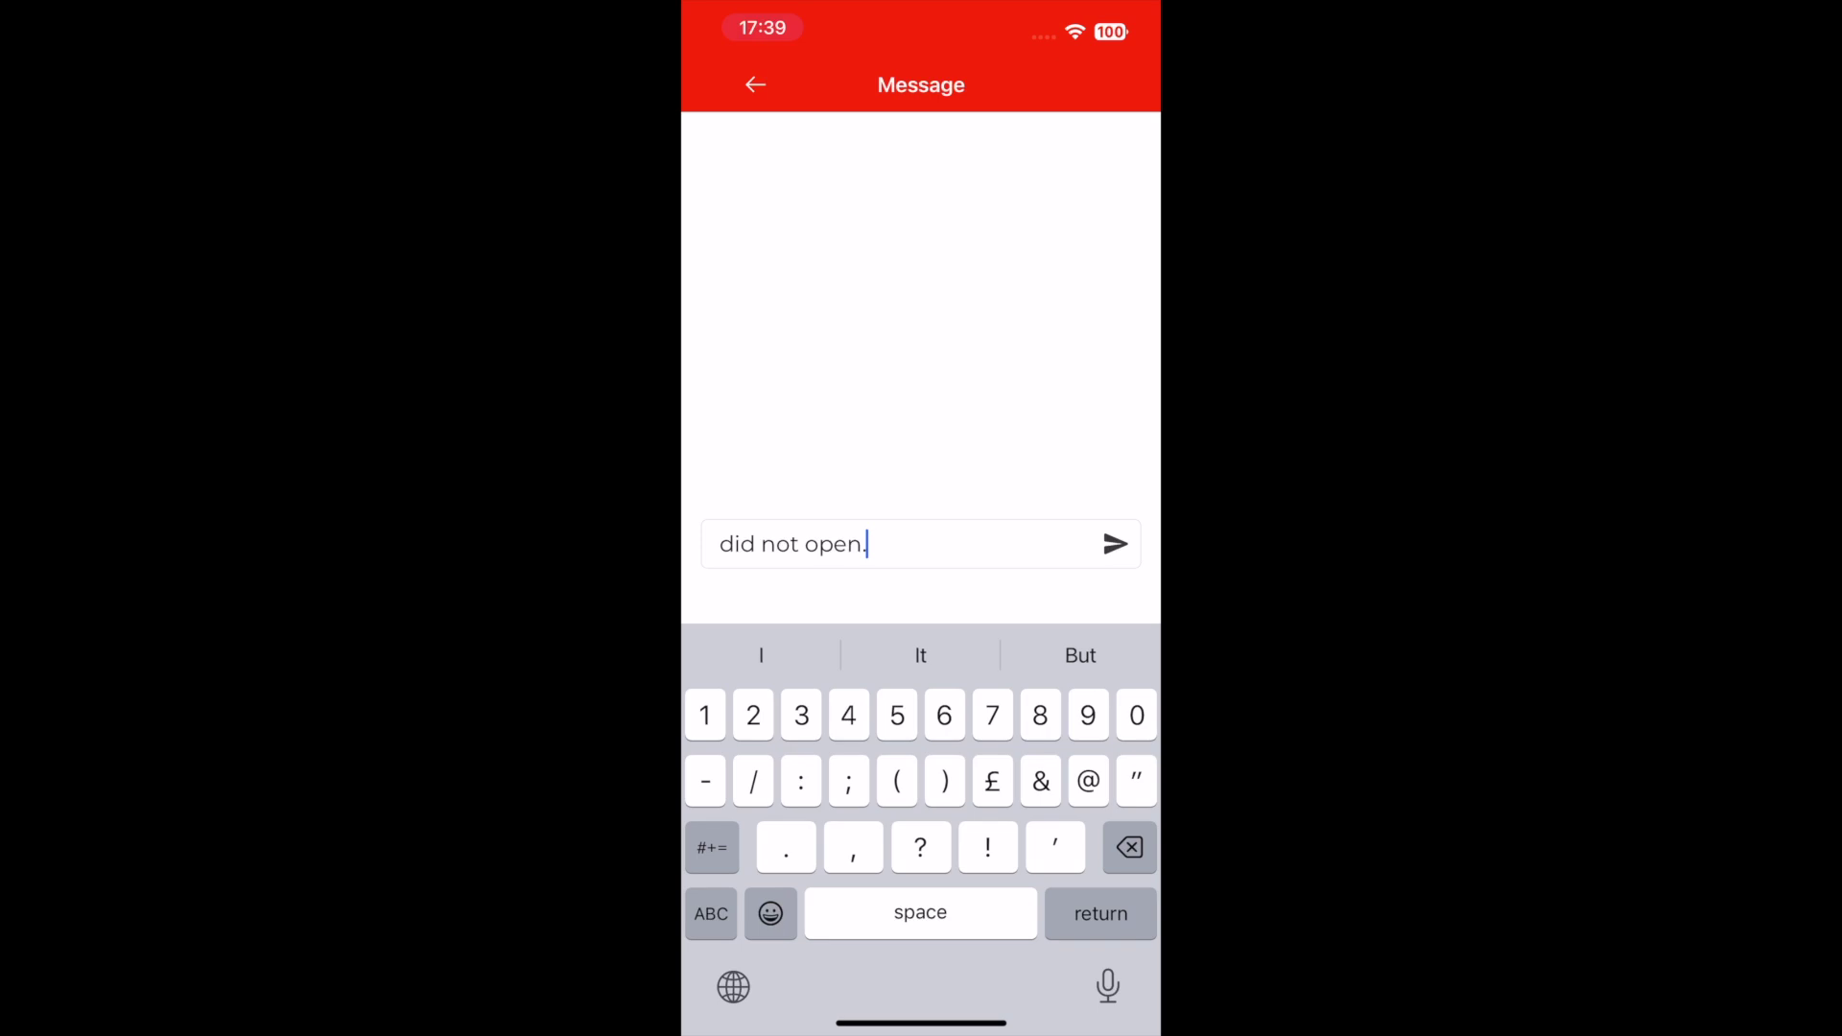
Finish the 'did not open.' draft and dismiss the keyboard
{"action": "key", "text": "Return"}
Send 'did not open.' to Miele support with the send arrow
{"action": "left_click", "coordinate": [1113, 853]}
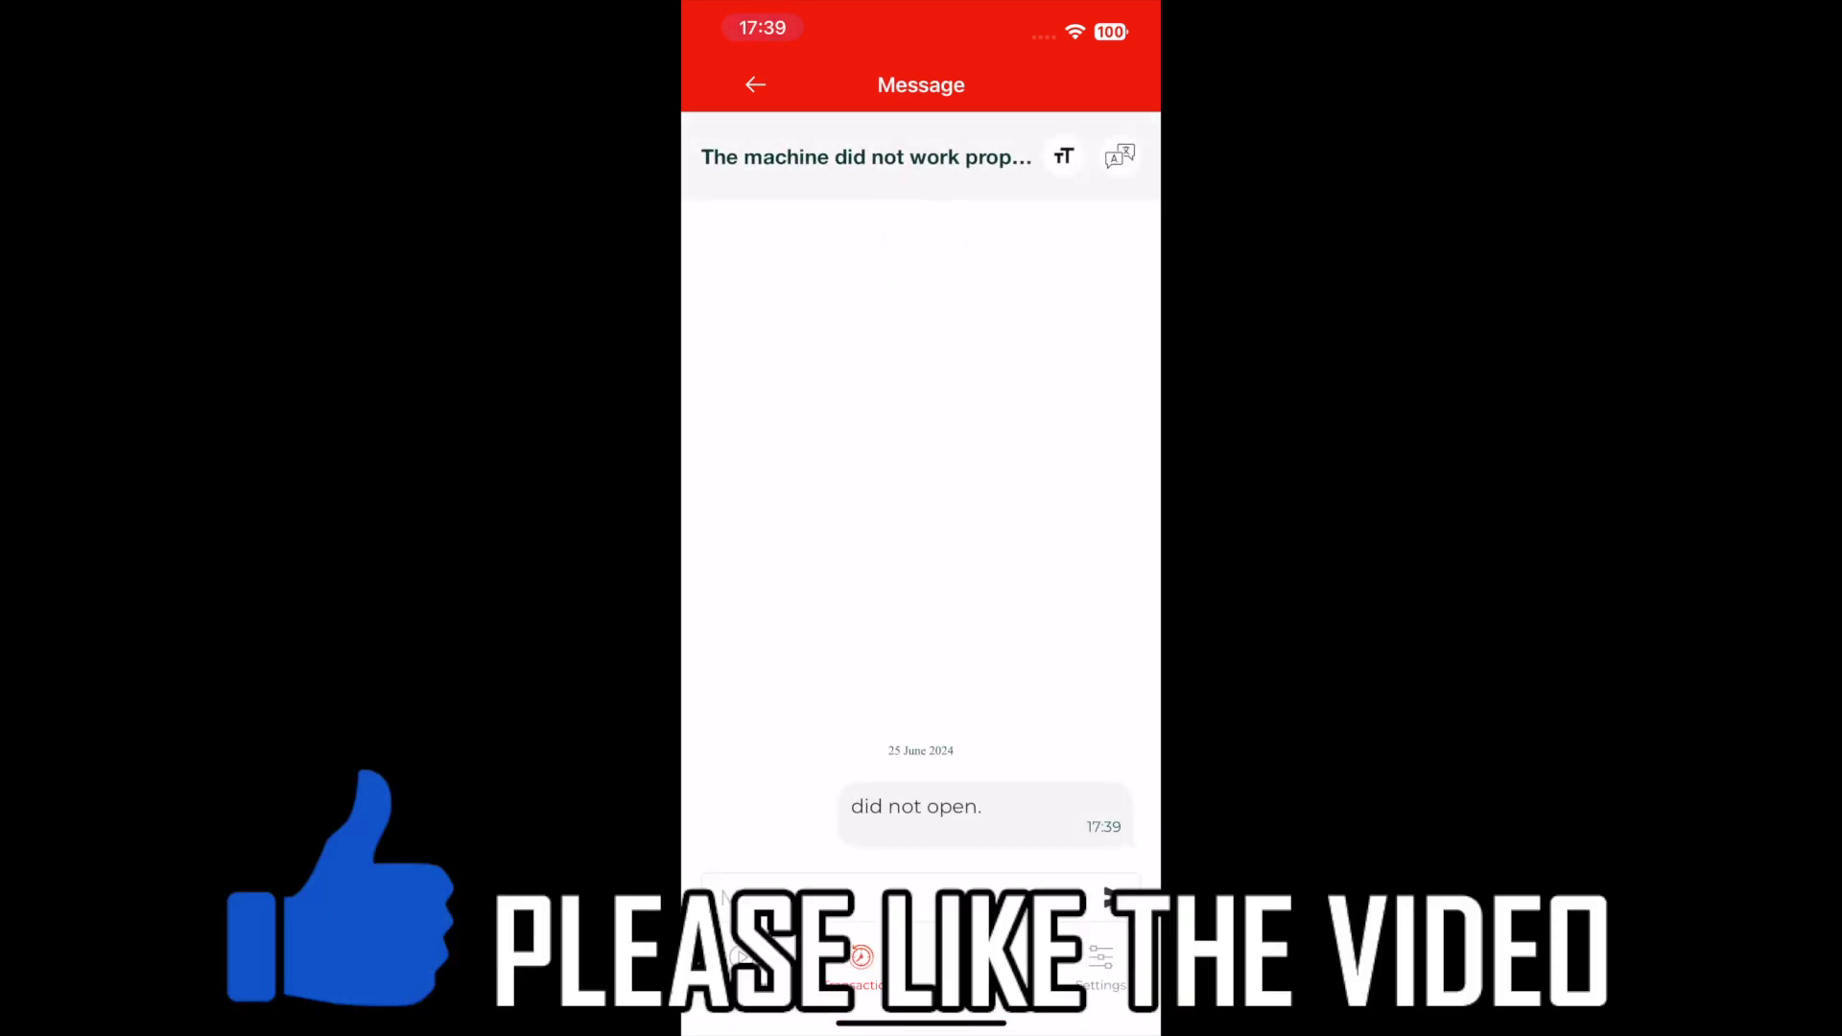